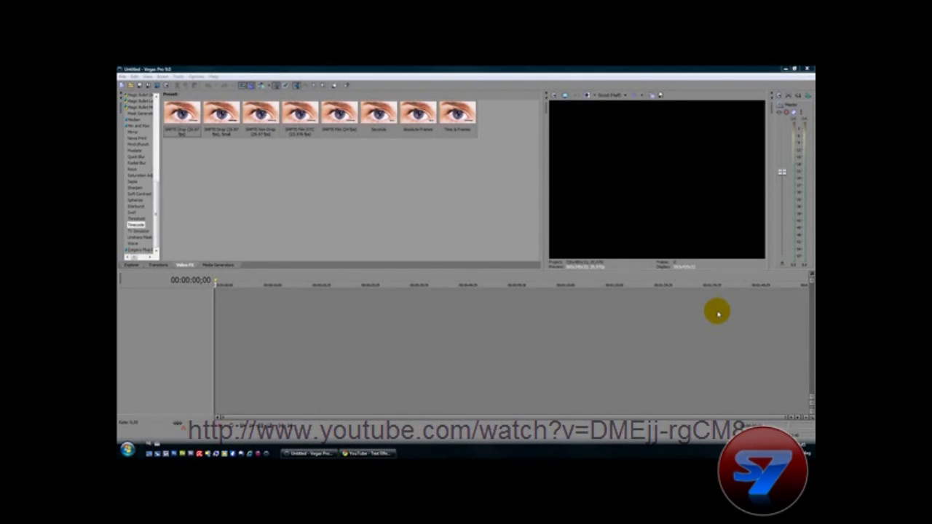
Bring up the YouTube page showing the finished 'XENO$' horror text effect example.
click(368, 453)
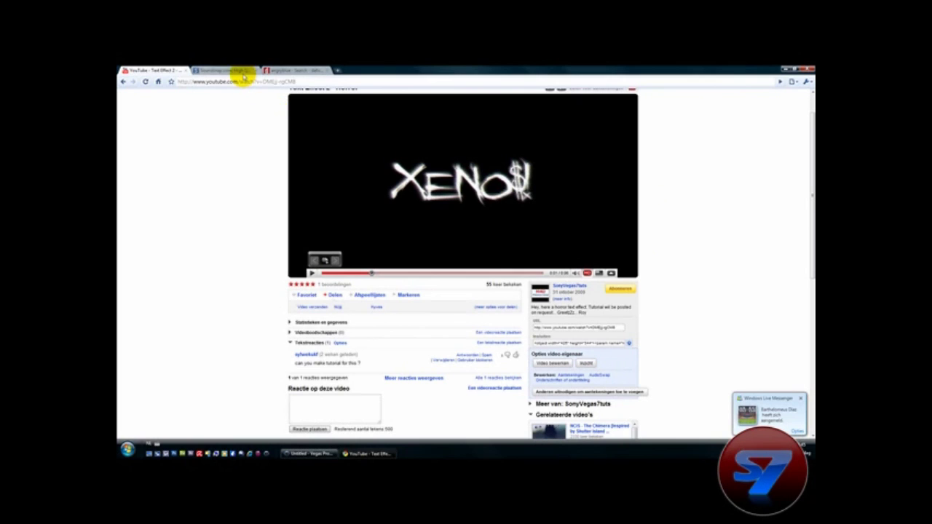
Move the browser from YouTube to the Soundsnap sound-effects site.
click(244, 77)
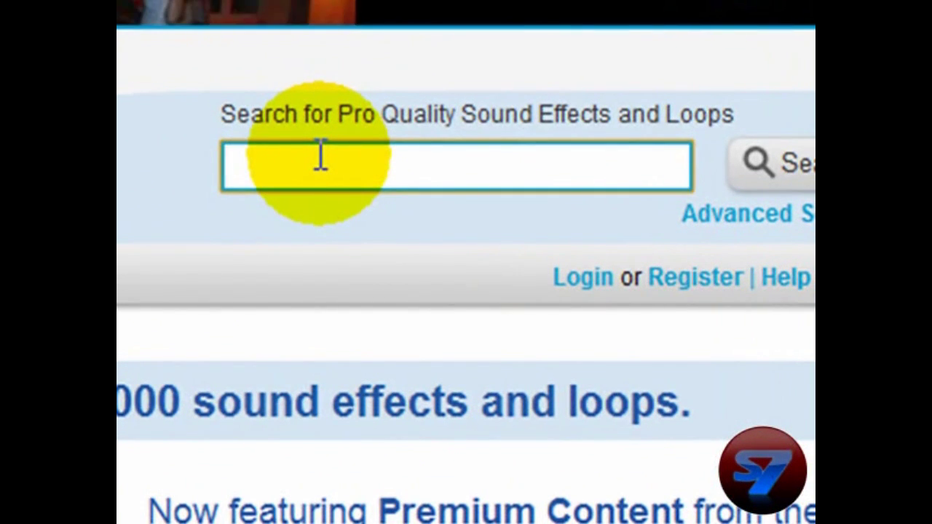
Search Soundsnap for 'horror loop', browse the results, then go to the dafont Angryblue page.
text(horror loop)
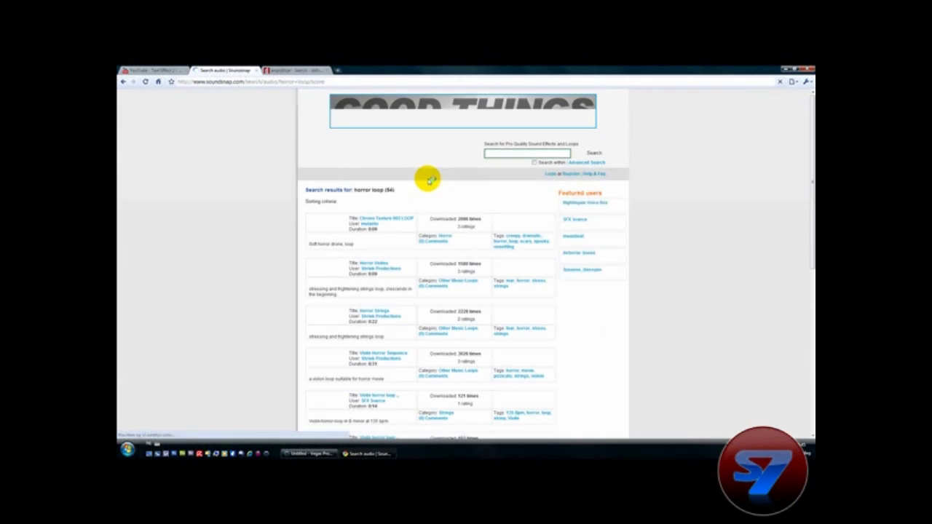
scroll(279, 195, down, 1)
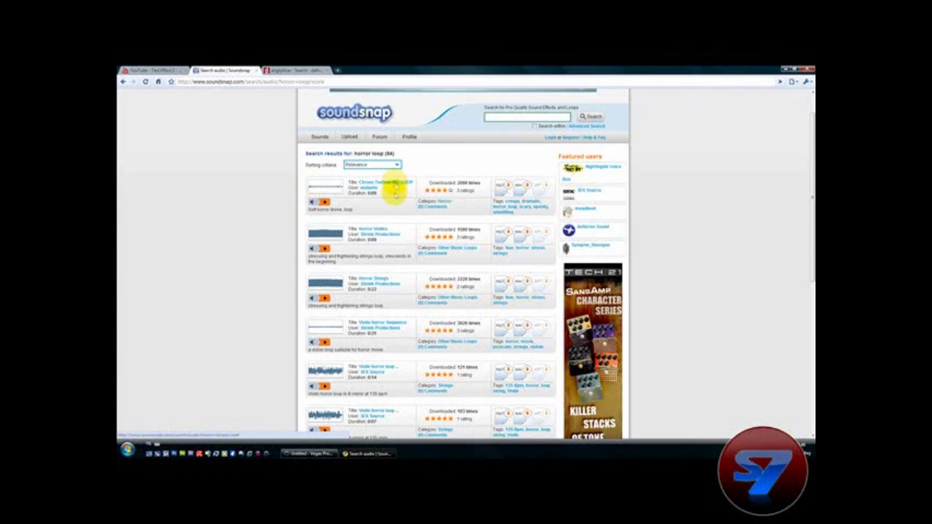
scroll(271, 197, down, 1)
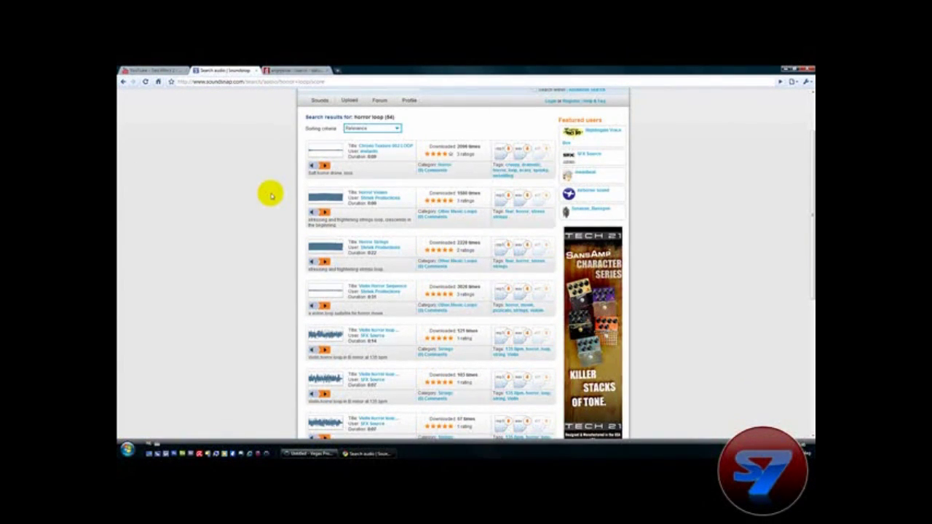
scroll(271, 195, down, 2)
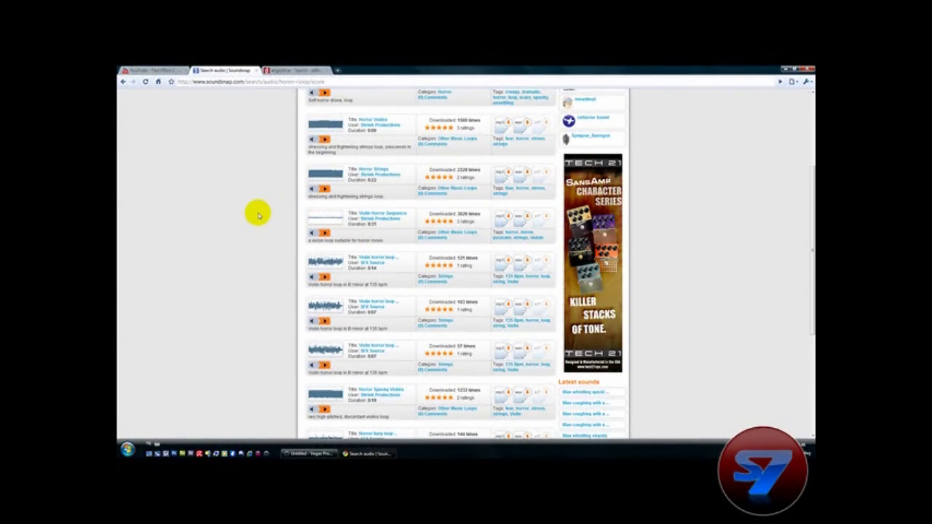
scroll(265, 206, down, 5)
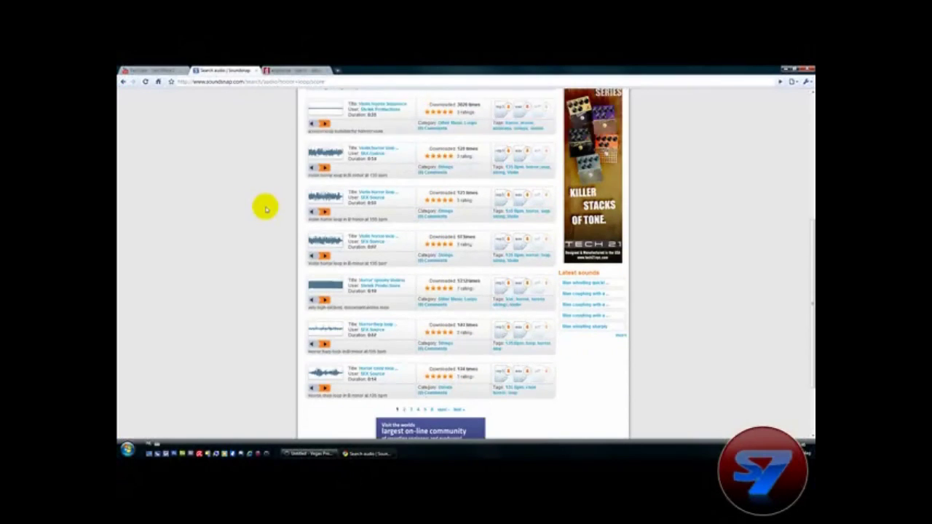
scroll(265, 208, up, 4)
scroll(266, 209, up, 4)
scroll(266, 209, up, 2)
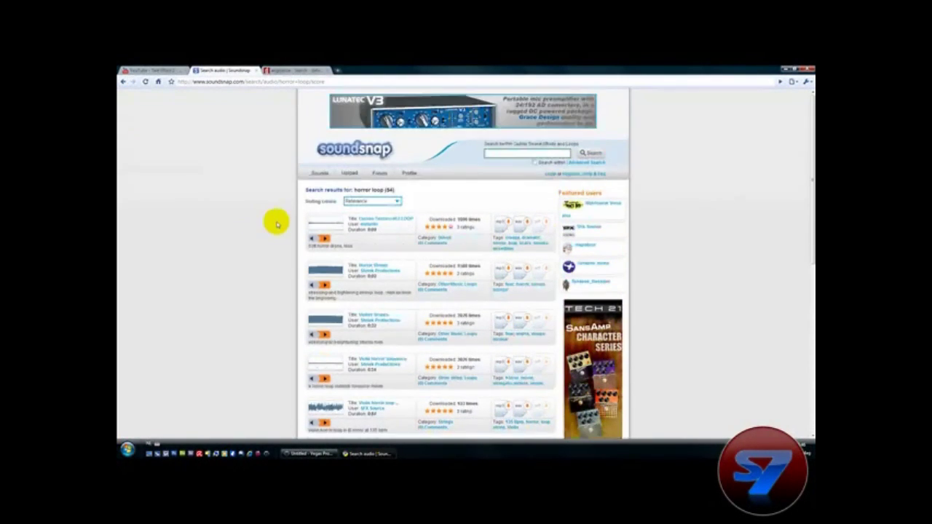
click(292, 70)
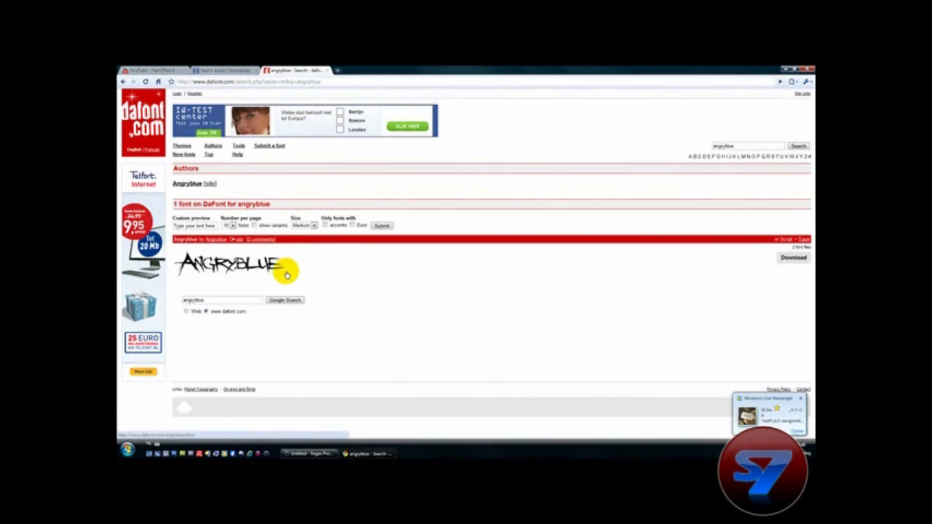
Select the 'angryblue' search text on DaFont, then head back toward the Vegas Pro project.
double_click(196, 295)
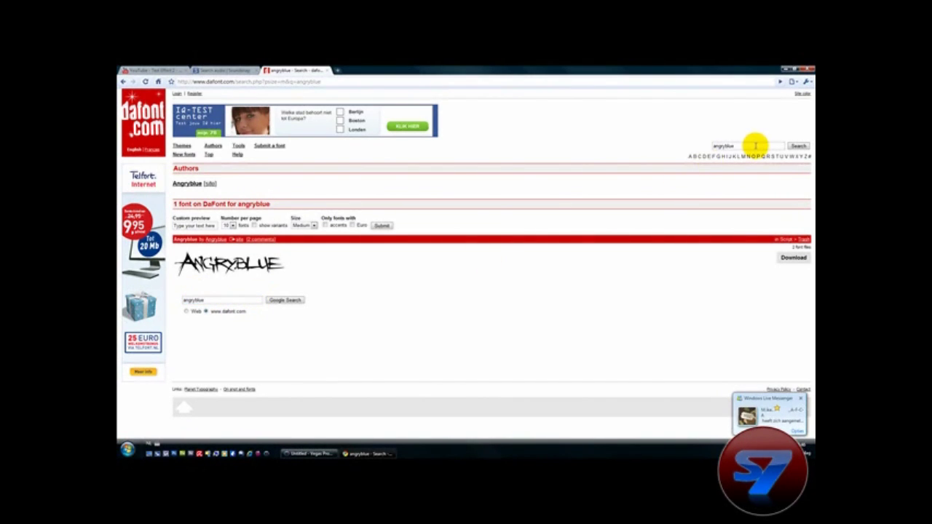
drag(753, 145, 715, 144)
click(697, 141)
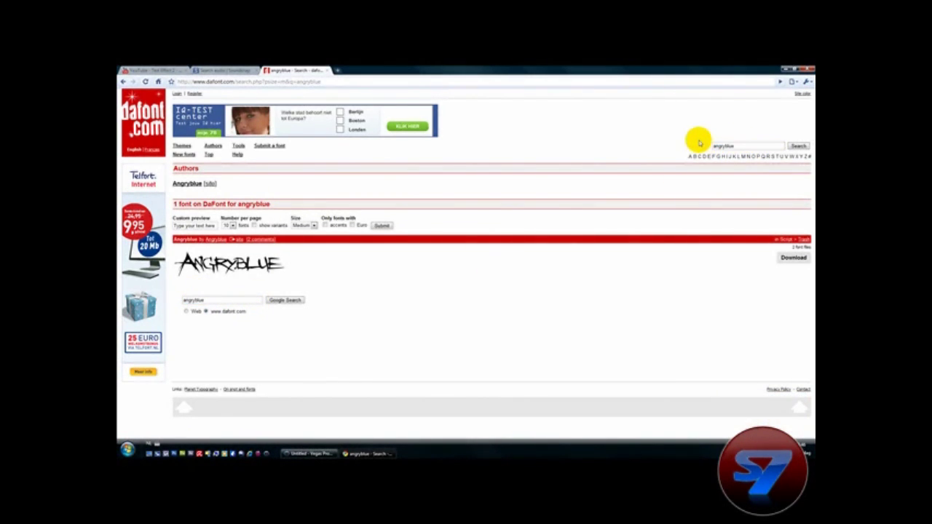
click(157, 70)
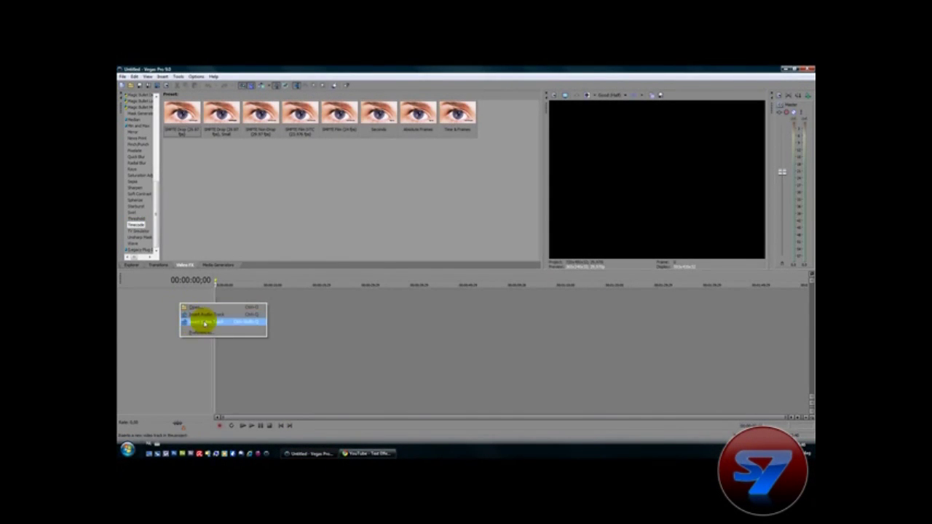
Insert a new video track and add a Sony Text media event with default 'Sample Text'.
click(200, 321)
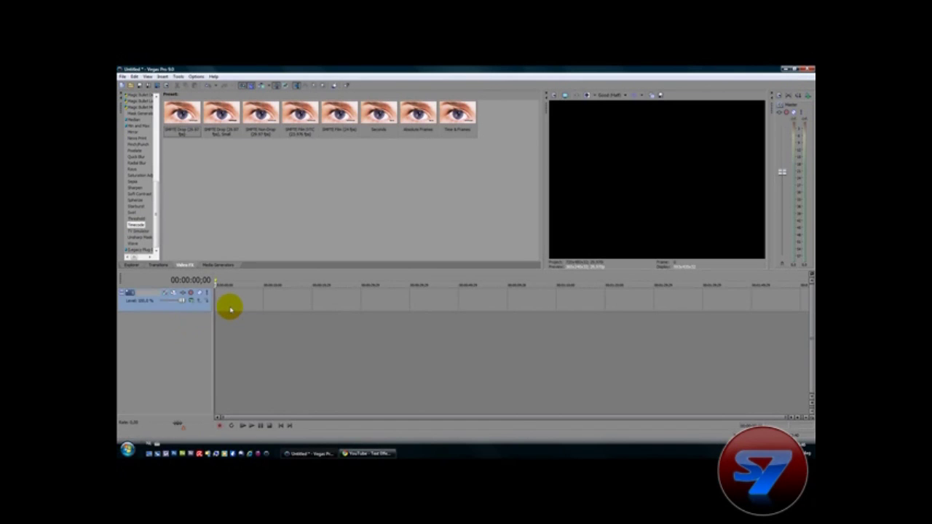
right_click(174, 329)
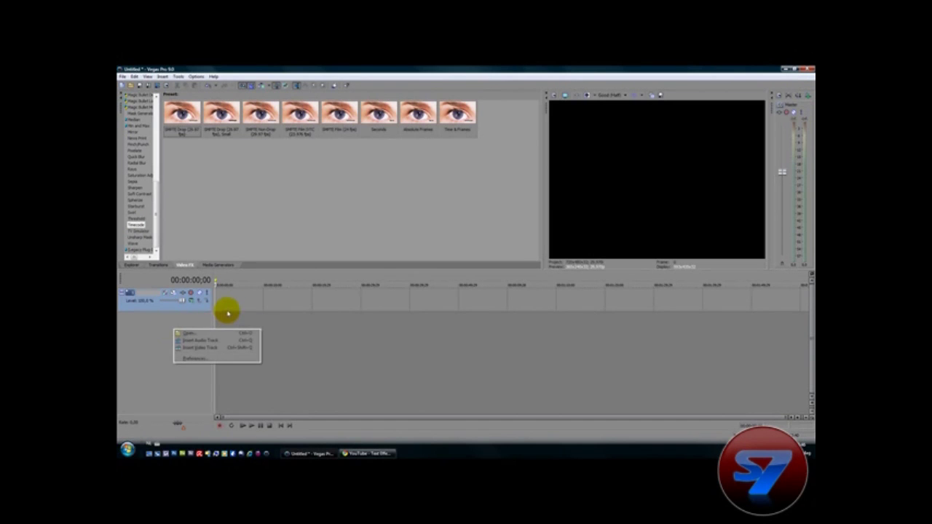
click(223, 300)
right_click(220, 299)
click(215, 300)
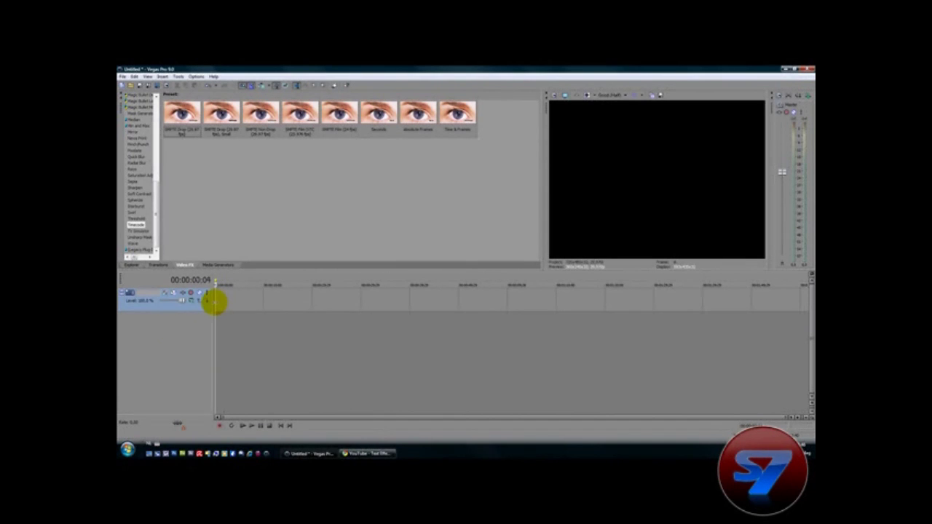
click(216, 300)
right_click(233, 301)
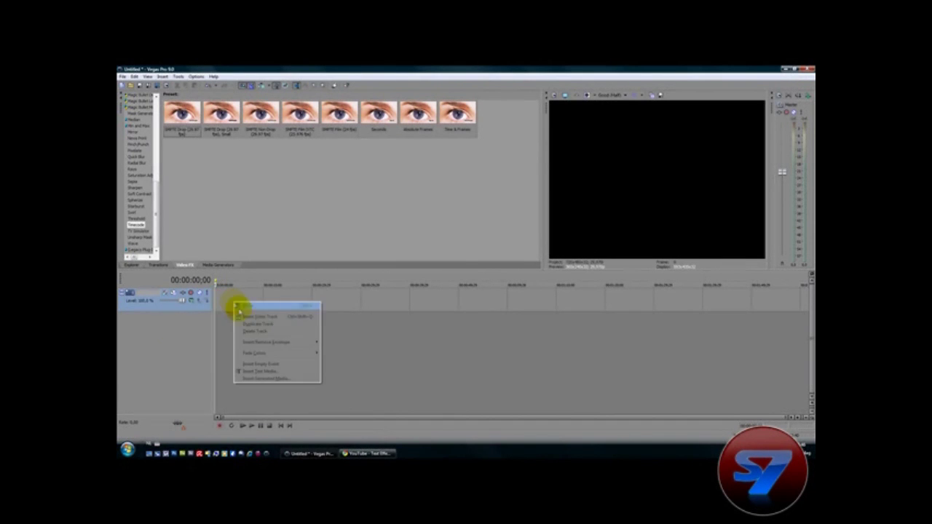
click(263, 371)
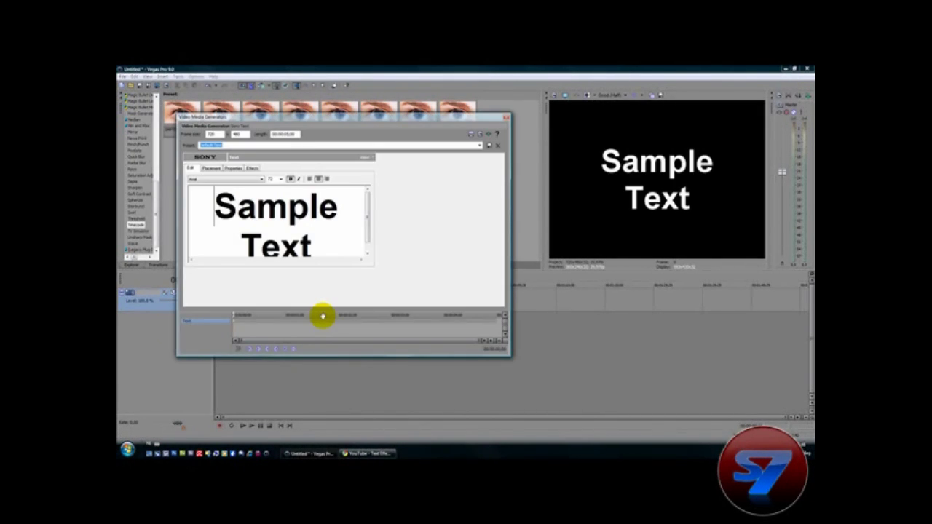
Replace 'Sample Text' with 'Tutorial' in the text media event.
key(Delete)
key(Delete)
key(Delete)
key(Delete)
key(Delete)
key(Delete)
key(Delete)
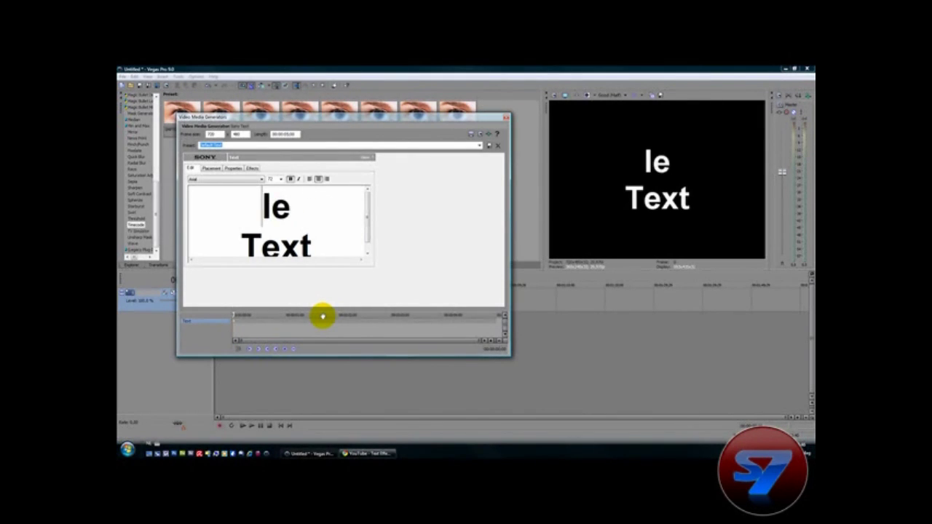
key(Delete)
key(Delete)
key(Delete)
key(Delete)
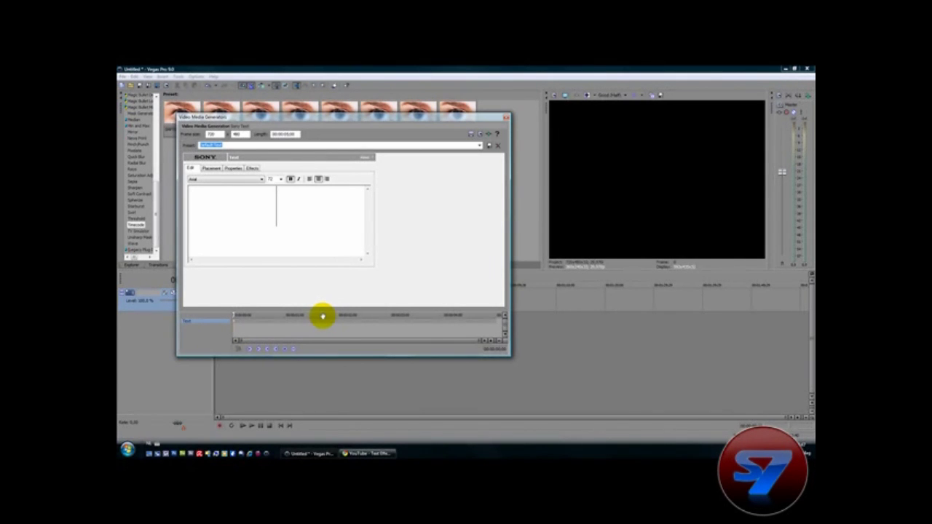
text(Tutorial)
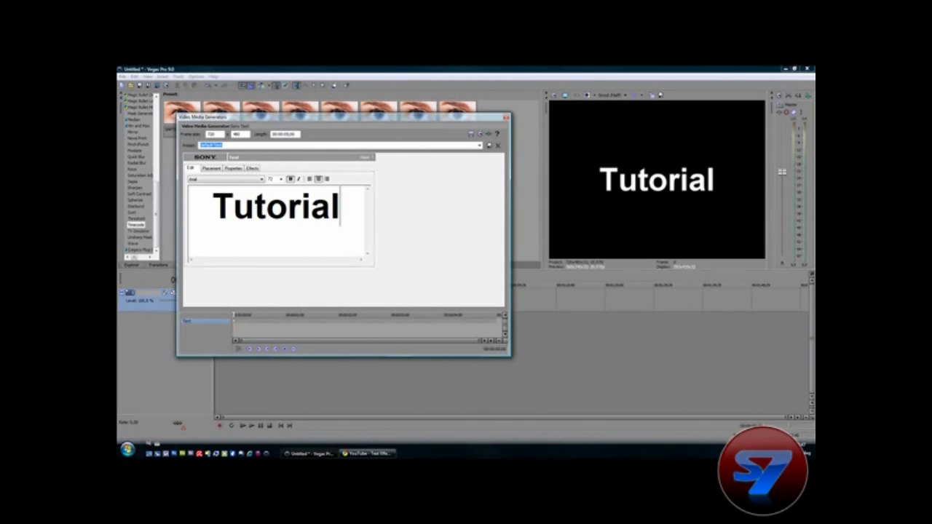
click(251, 180)
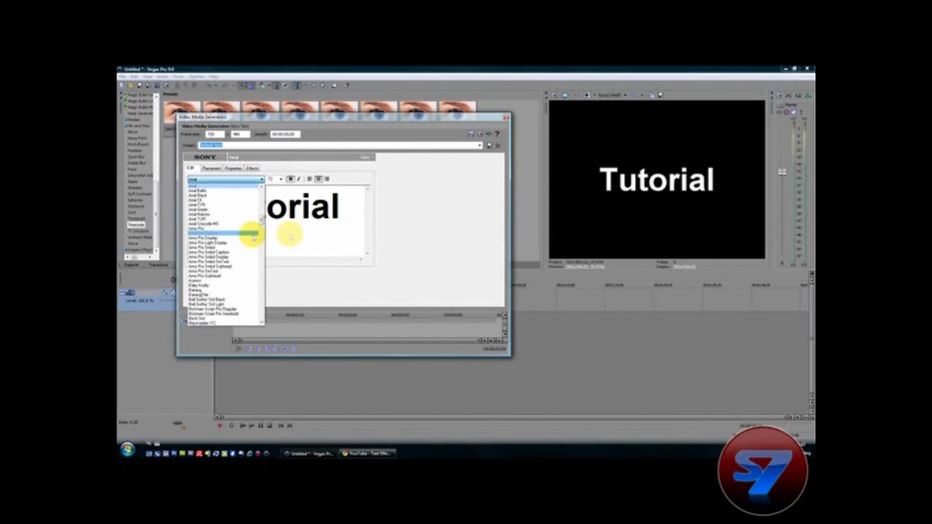
Set the Tutorial text to AngryBlue with Bold off, then close the text generator.
mouse_move(260, 220)
mouse_down()
mouse_move(261, 191)
mouse_move(261, 211)
mouse_up()
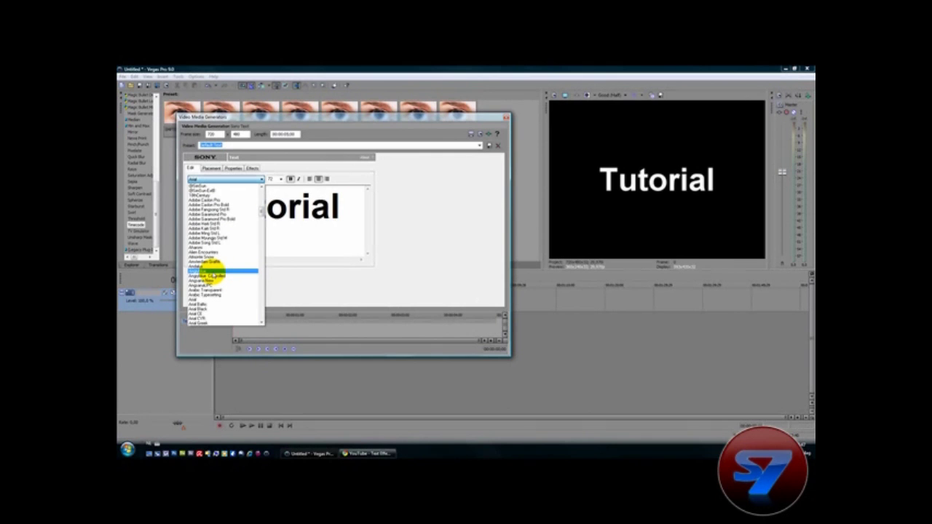
click(218, 271)
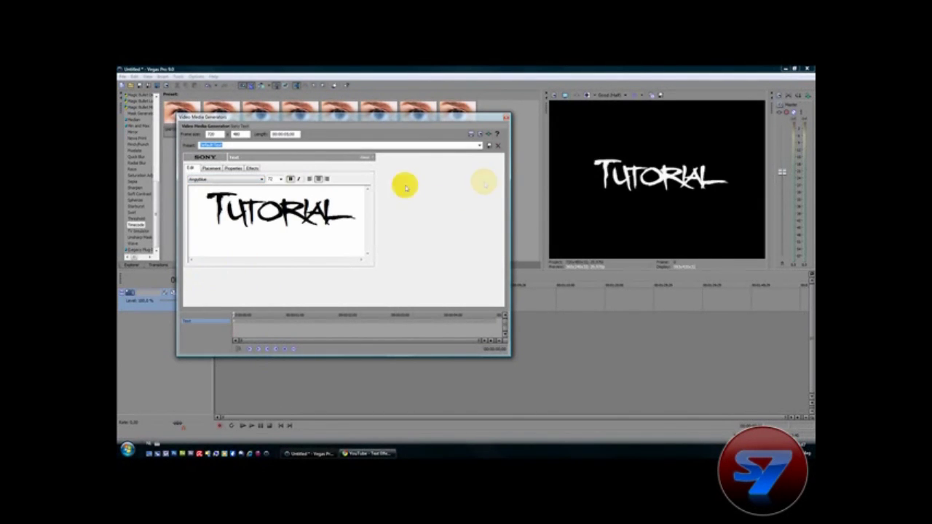
click(291, 180)
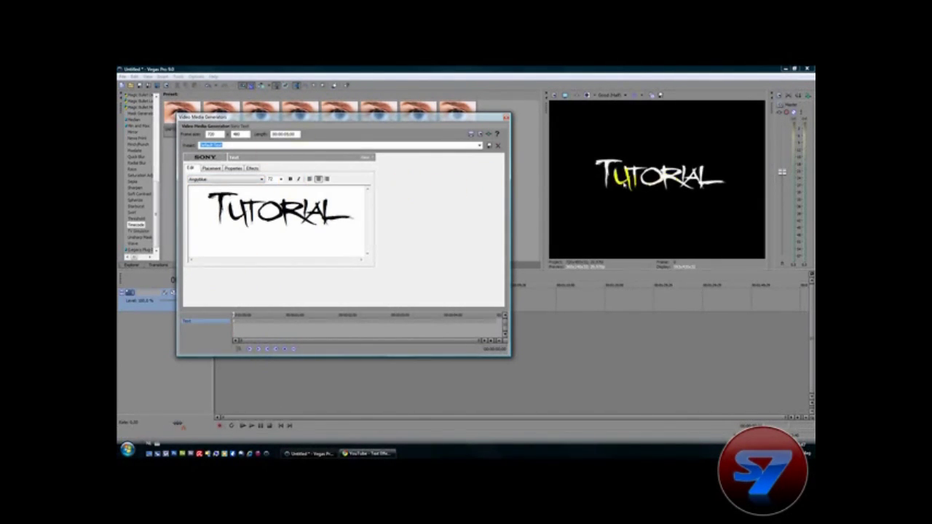
click(228, 180)
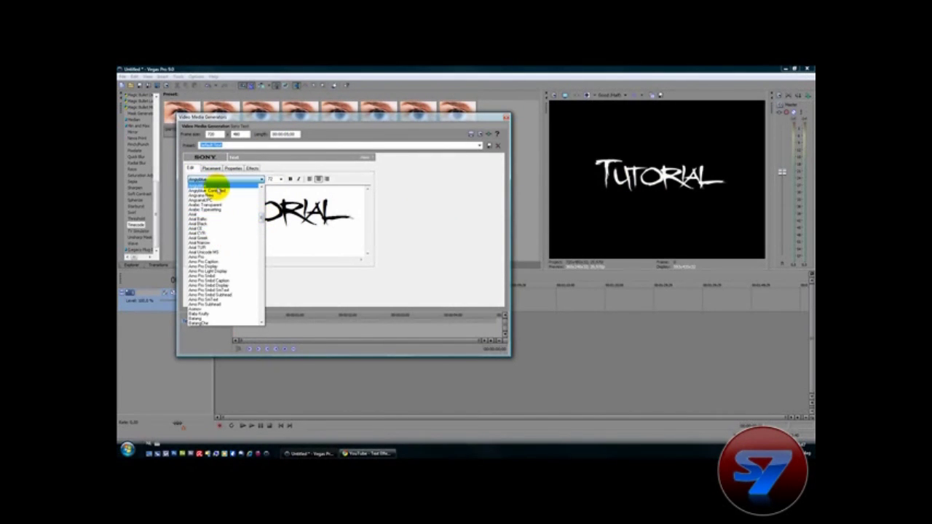
click(219, 190)
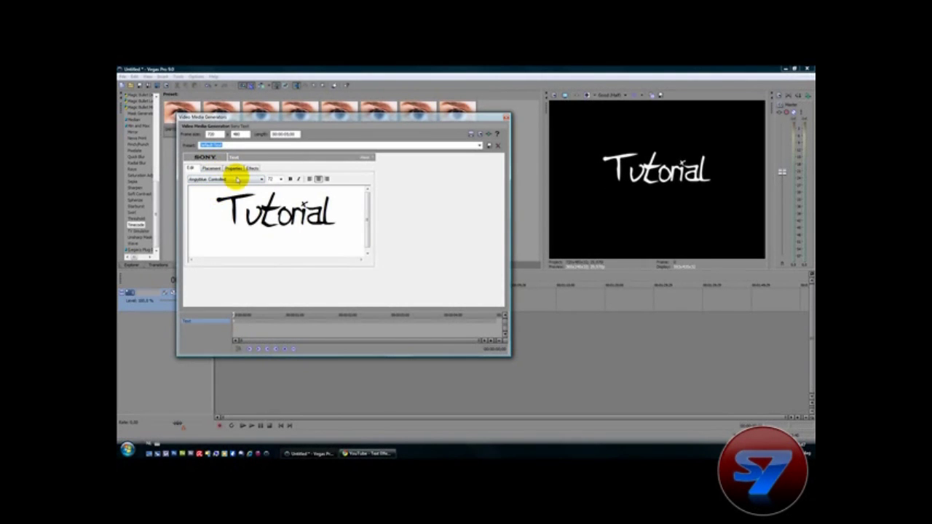
click(234, 178)
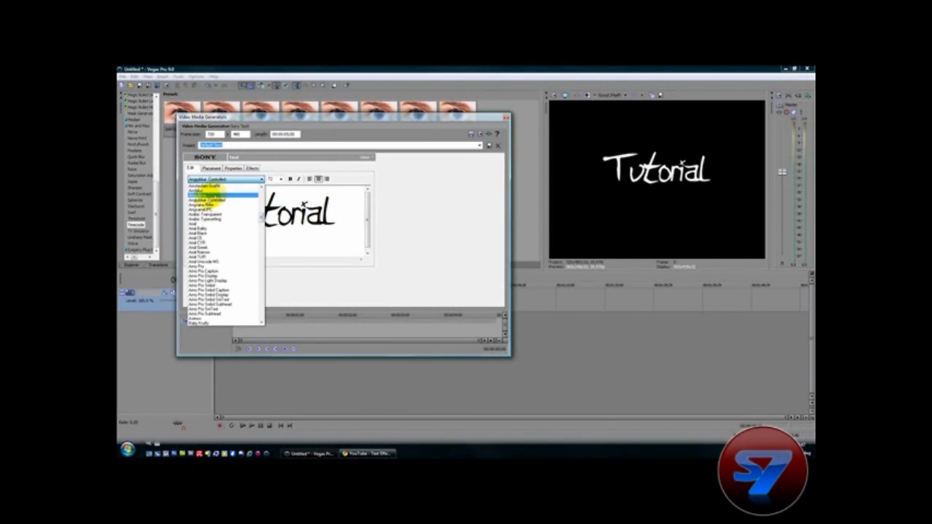
click(214, 187)
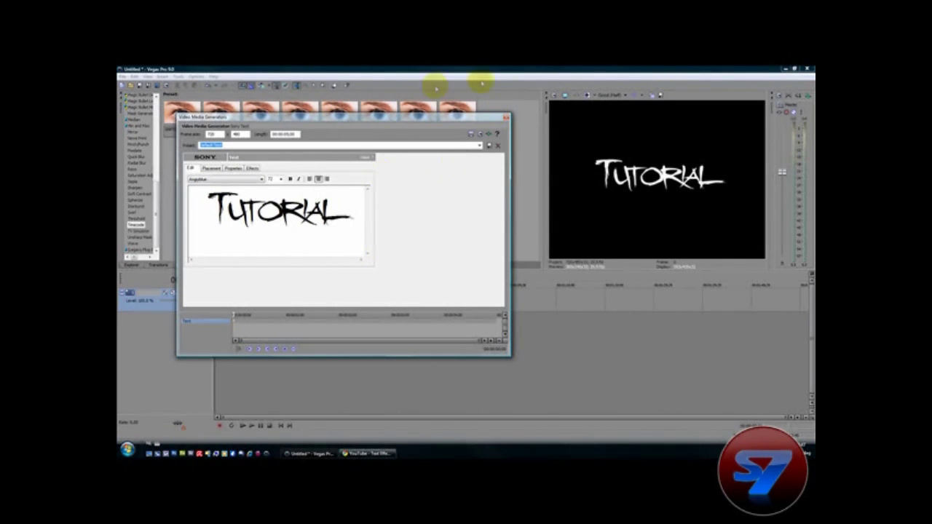
click(506, 117)
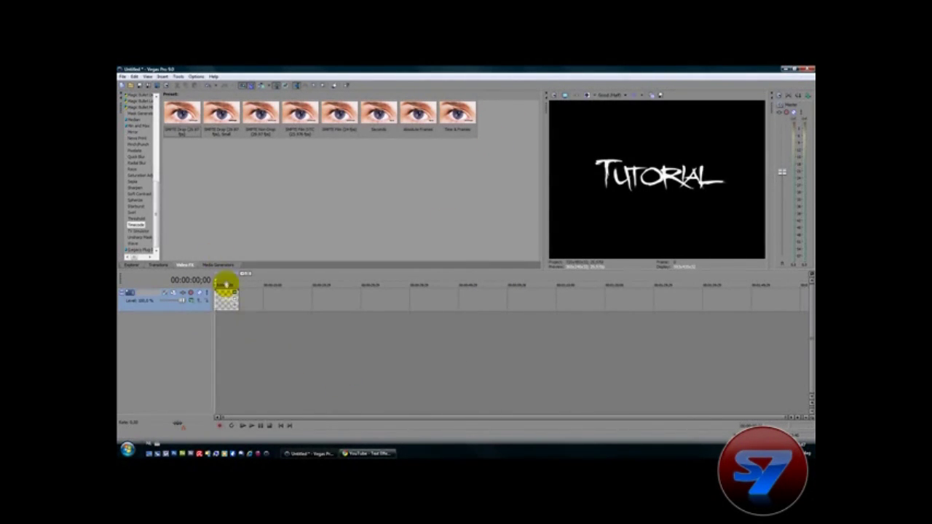
click(235, 292)
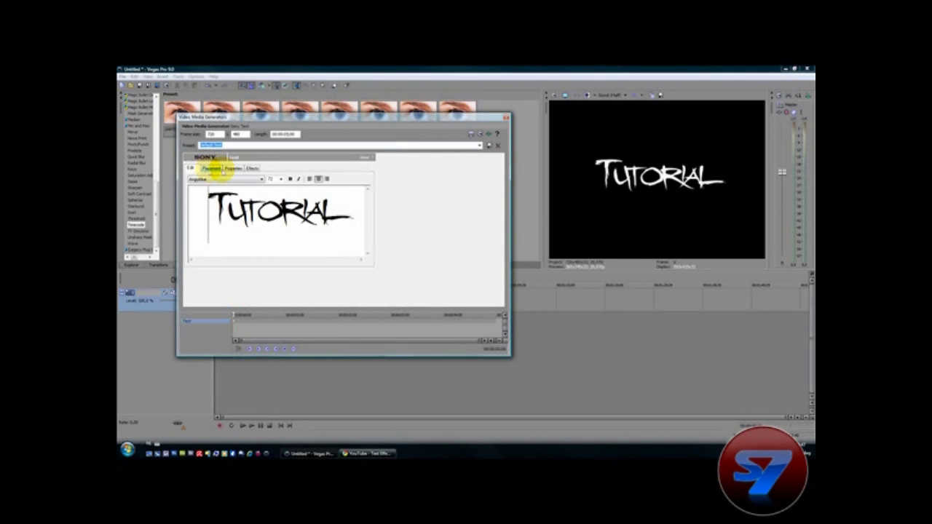
click(211, 168)
click(233, 169)
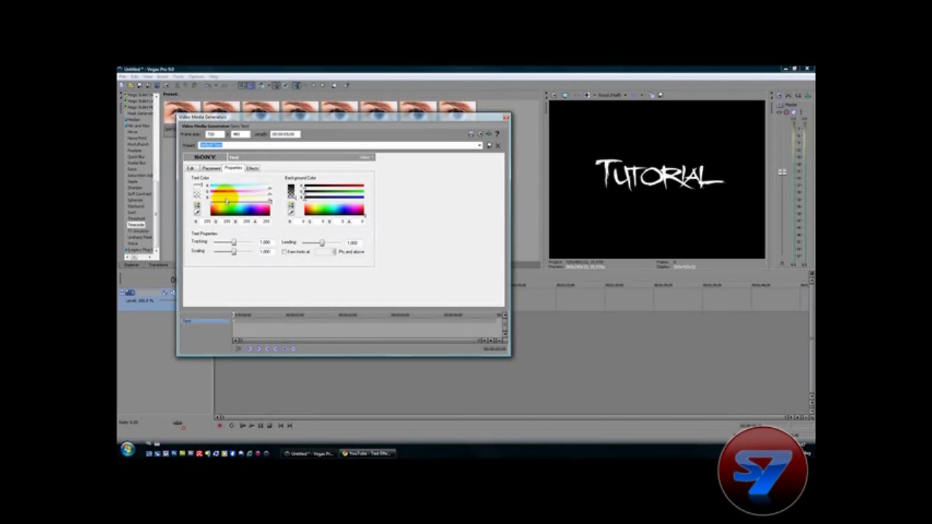
click(191, 169)
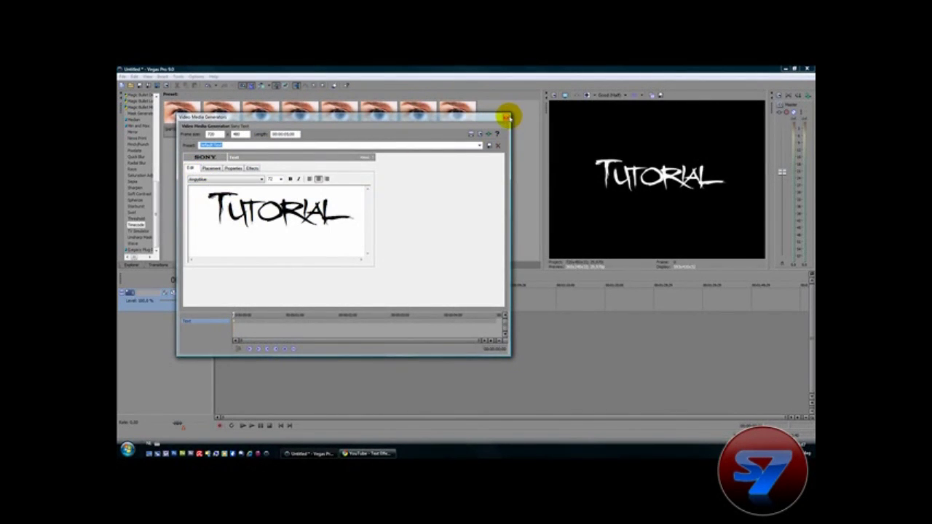
click(506, 117)
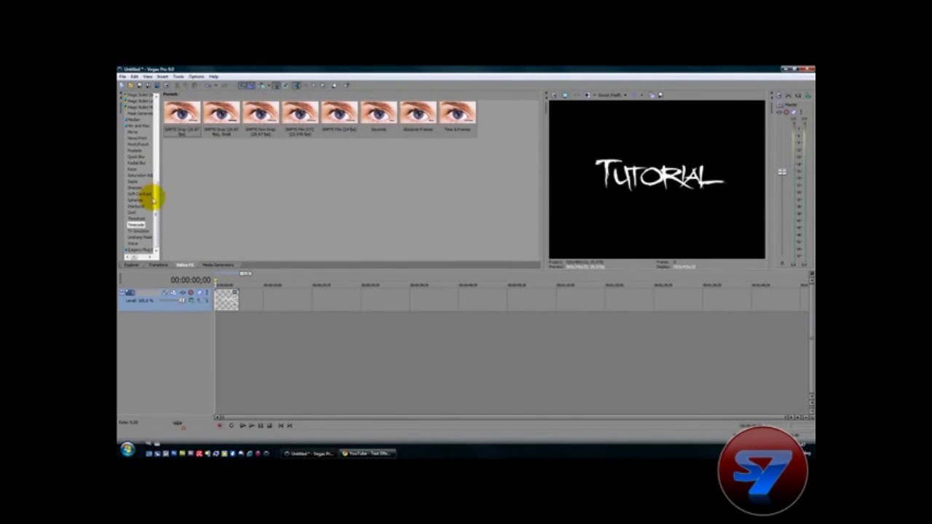
Show the Glow, then News Print effect presets in the Video FX list.
drag(154, 194, 157, 109)
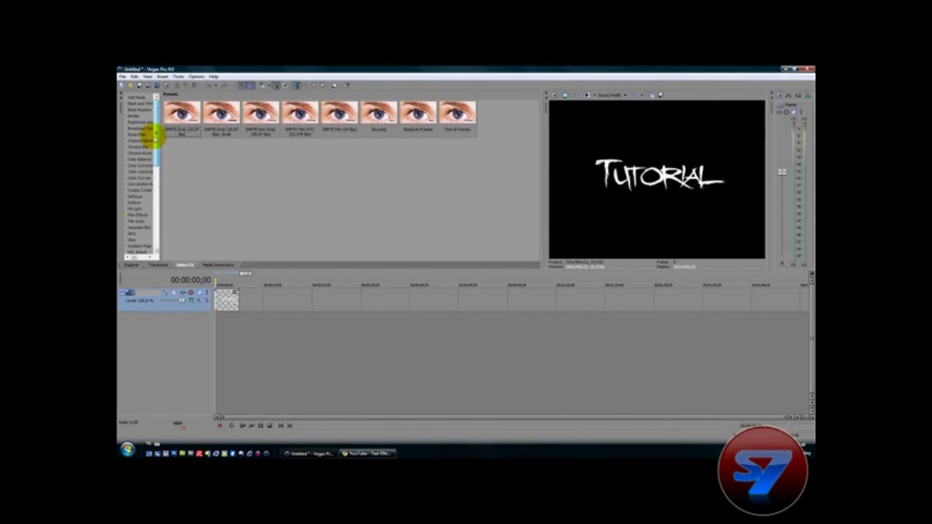
scroll(156, 145, down, 2)
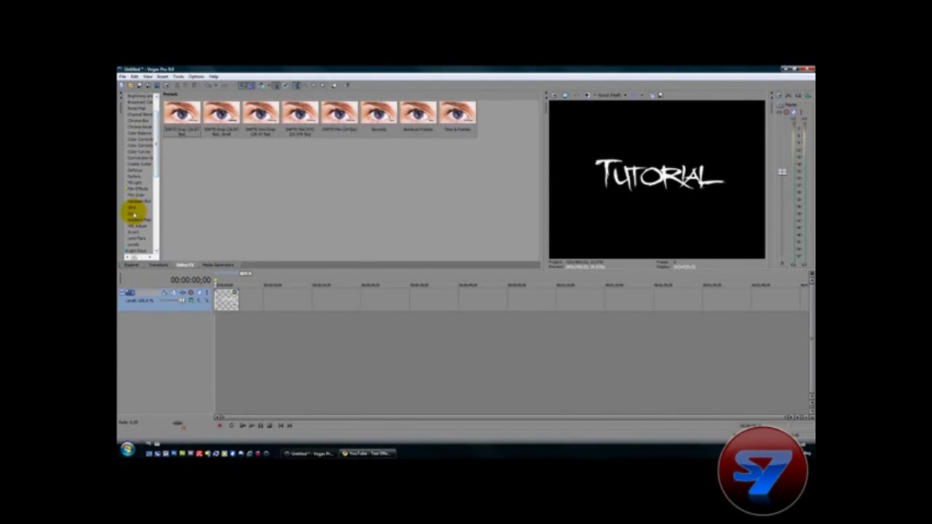
click(134, 213)
scroll(152, 126, down, 1)
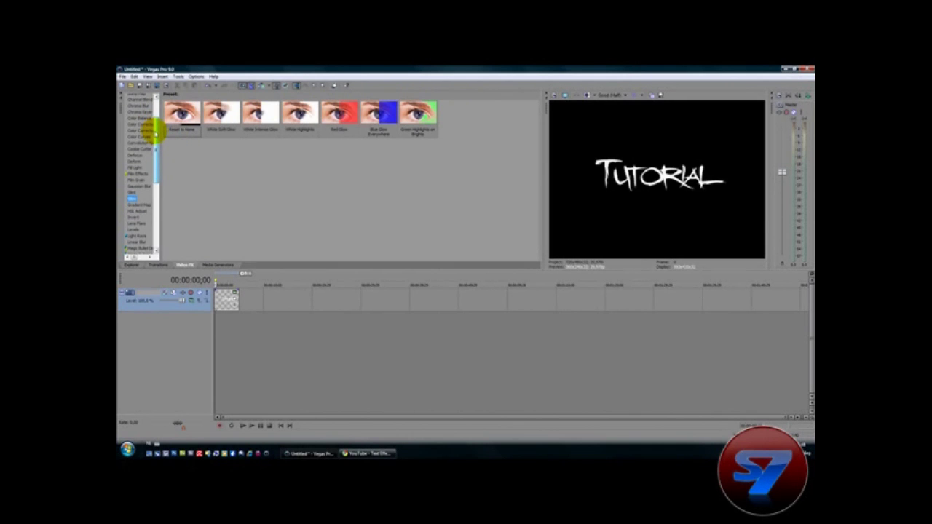
scroll(154, 142, down, 4)
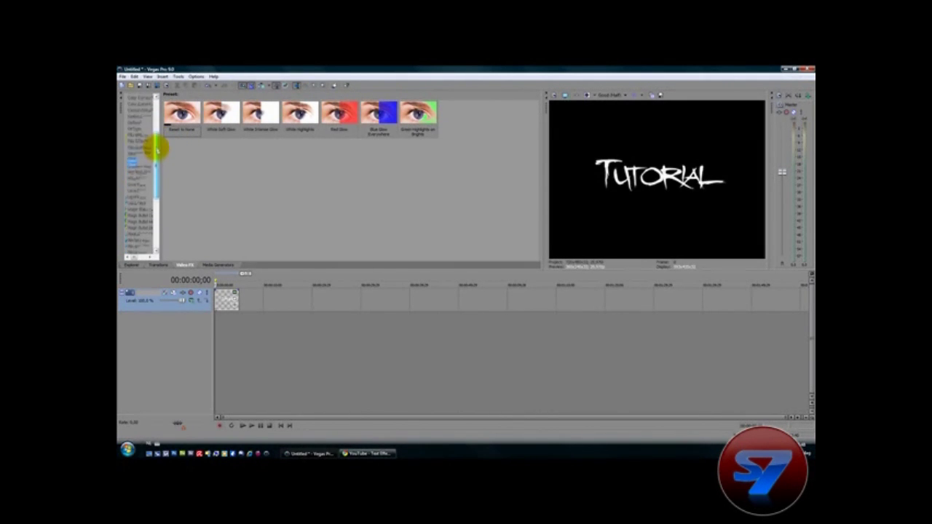
click(137, 216)
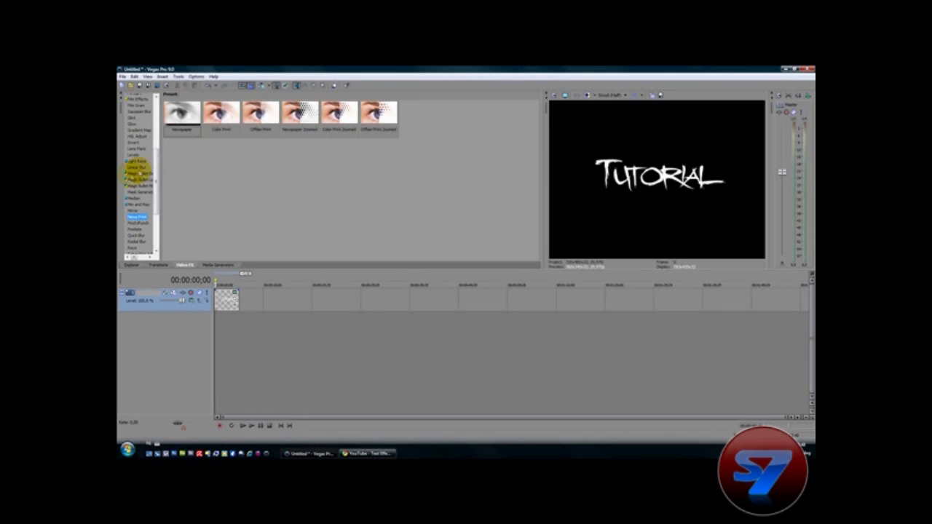
drag(157, 157, 159, 195)
Show the Pinch/Punch, then Linear Blur presets, scrolling the Video FX list back up.
click(135, 171)
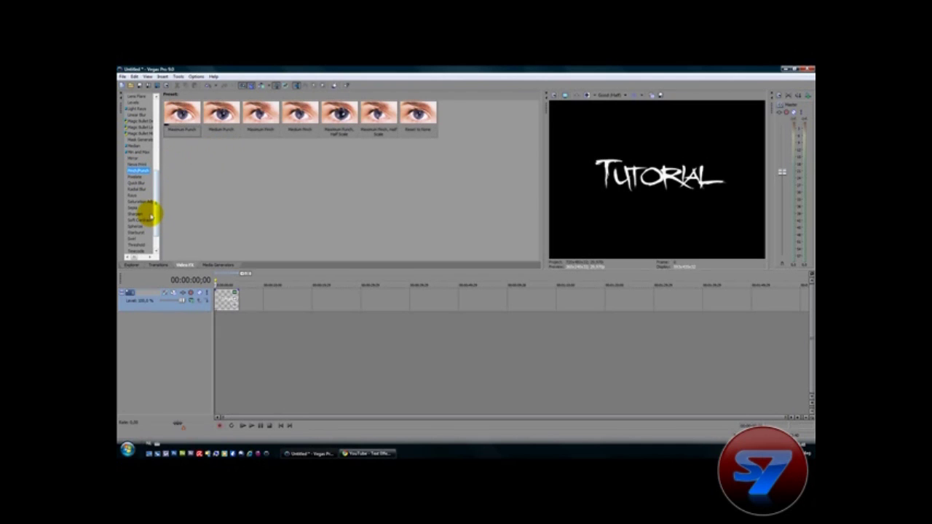
scroll(150, 197, up, 5)
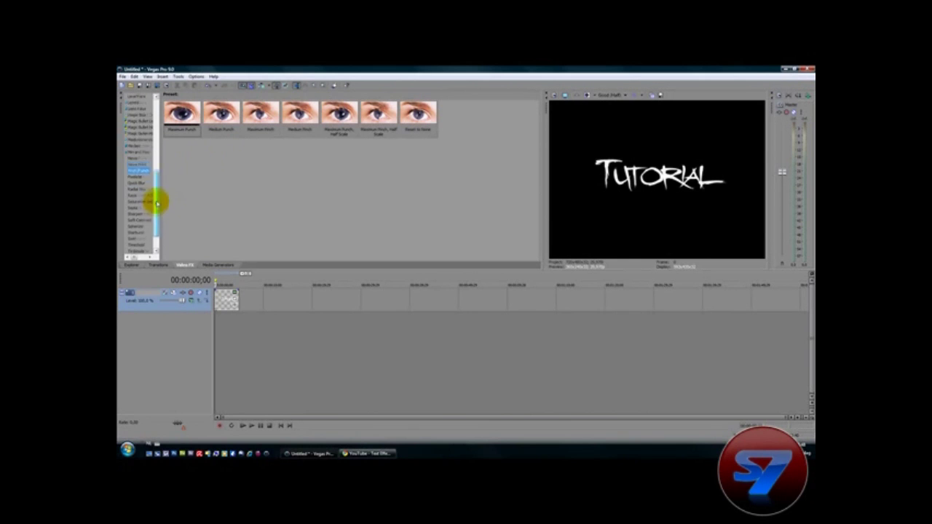
scroll(150, 166, down, 2)
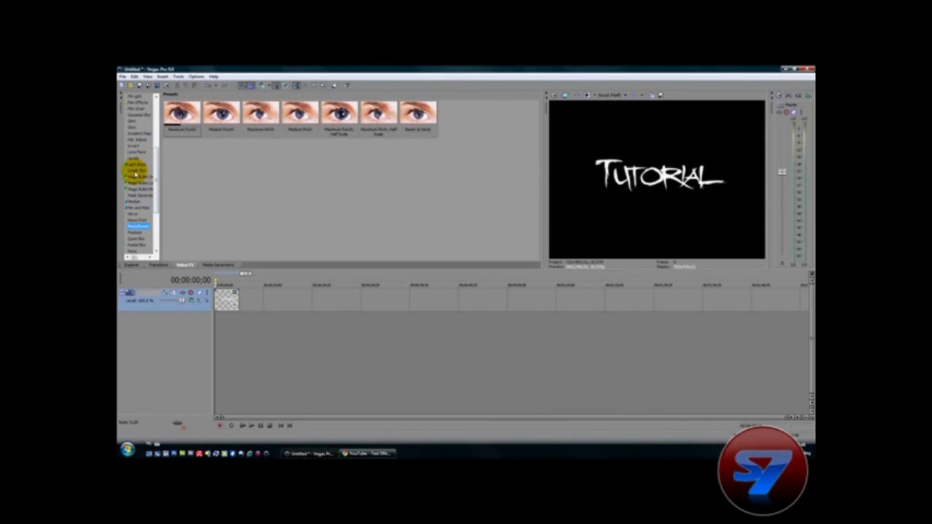
click(137, 170)
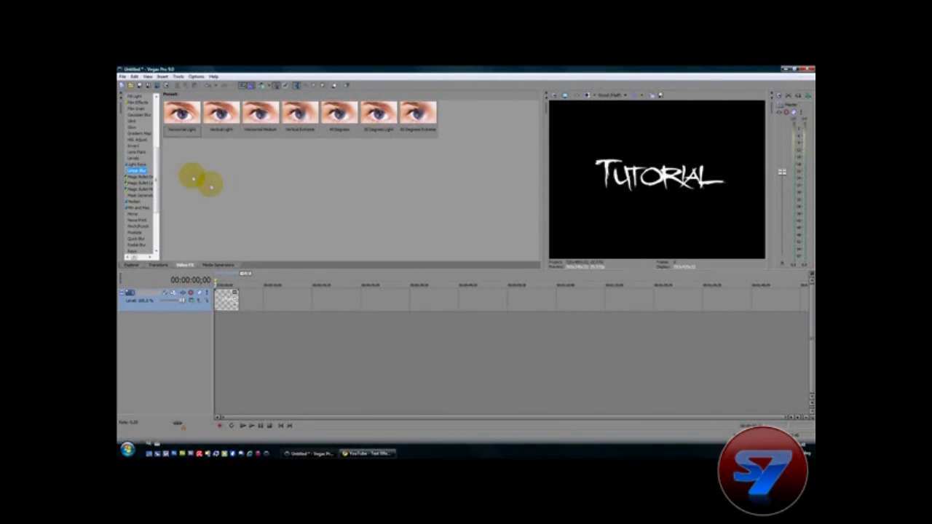
scroll(152, 162, down, 2)
drag(157, 175, 194, 189)
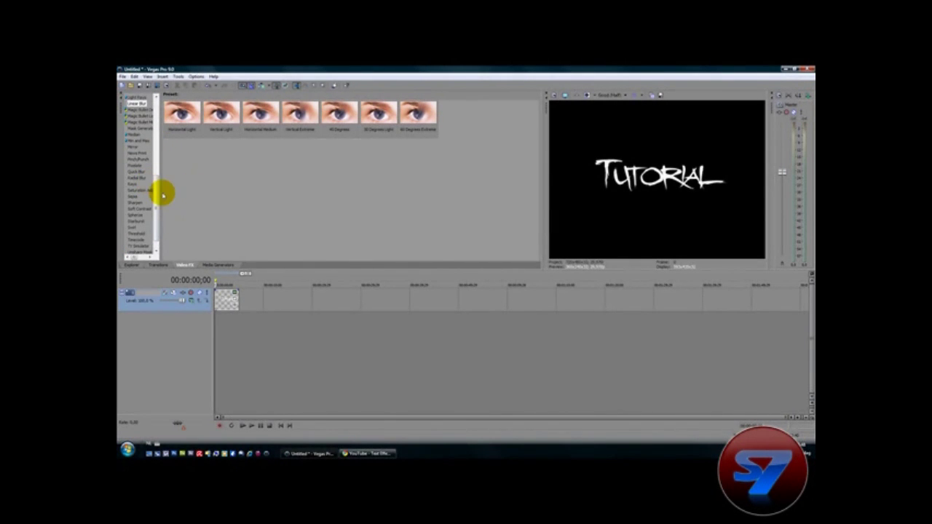
drag(156, 194, 157, 115)
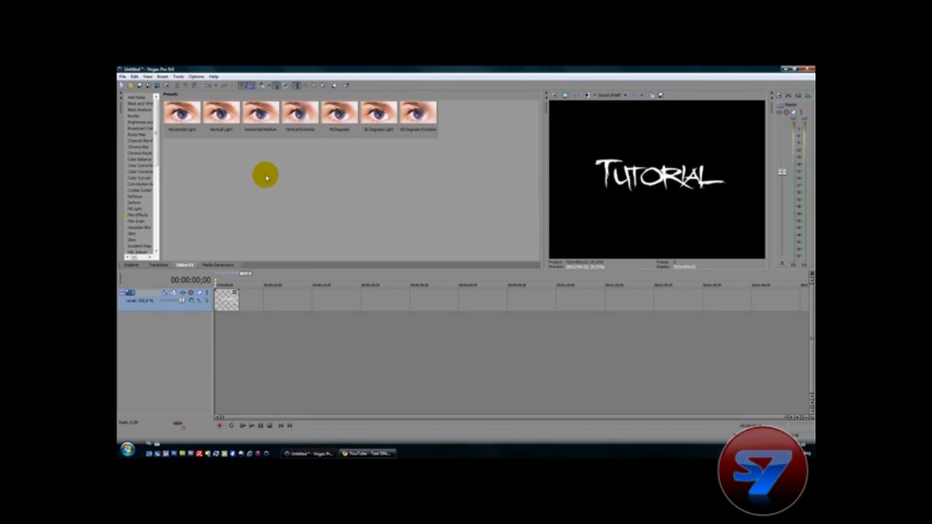
mouse_move(375, 454)
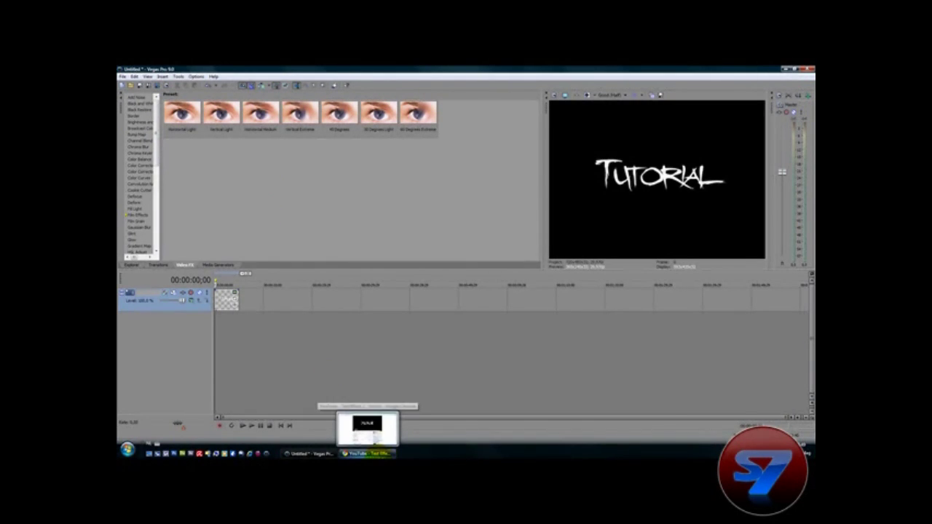
click(376, 437)
click(309, 453)
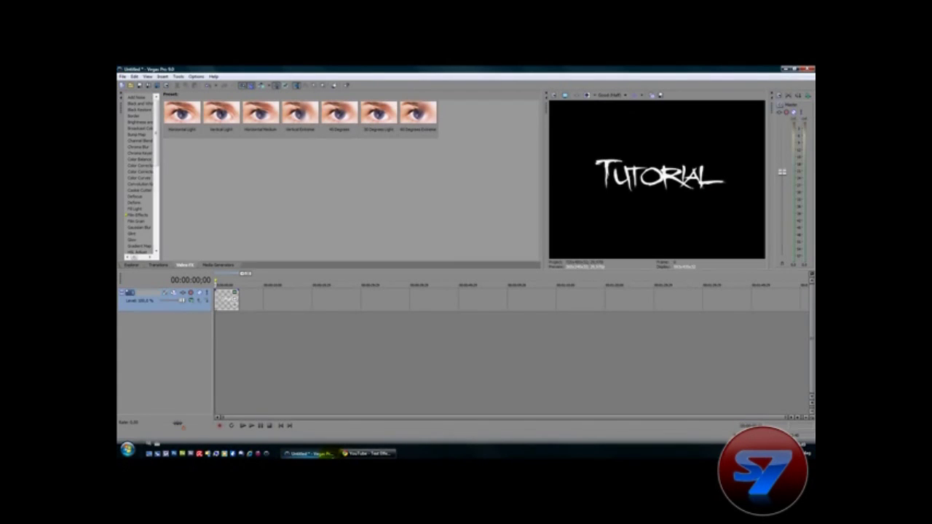
click(368, 453)
click(368, 453)
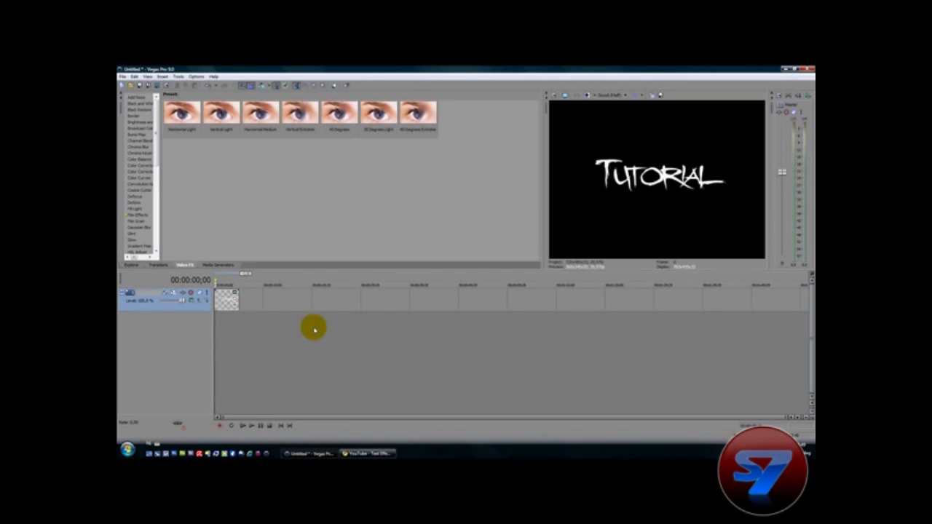